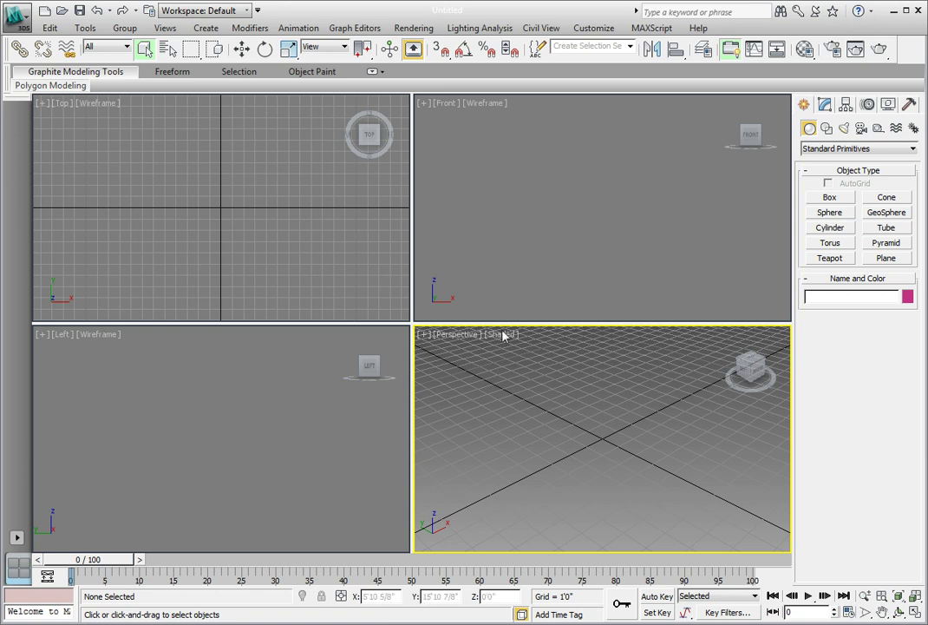
Open Ch05_Exterior_streetlight01.max from the CH 05 folder, loading the terrain, village, road and camera
{"action": "left_click", "coordinate": [10, 24]}
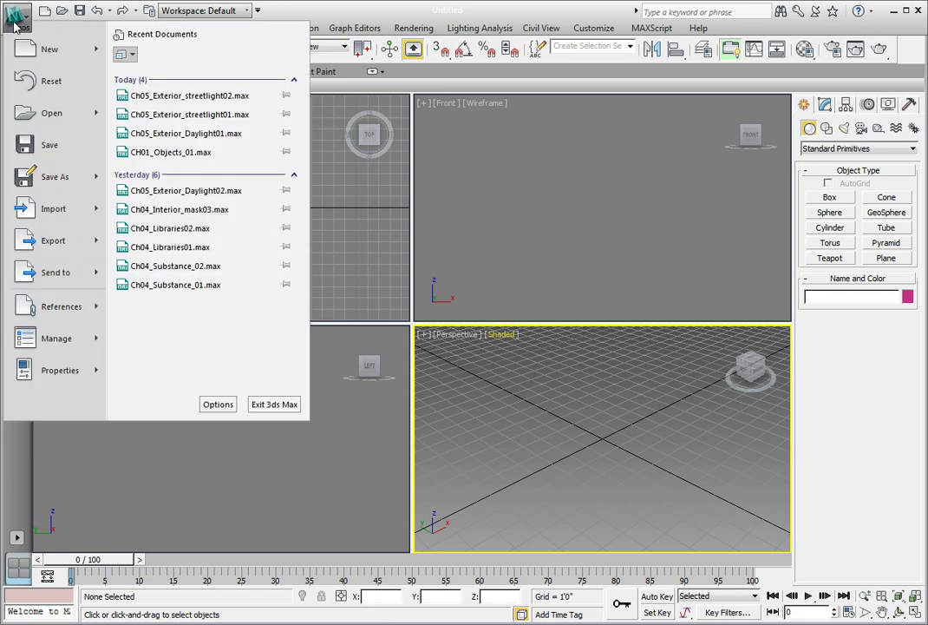
{"action": "left_click", "coordinate": [52, 113]}
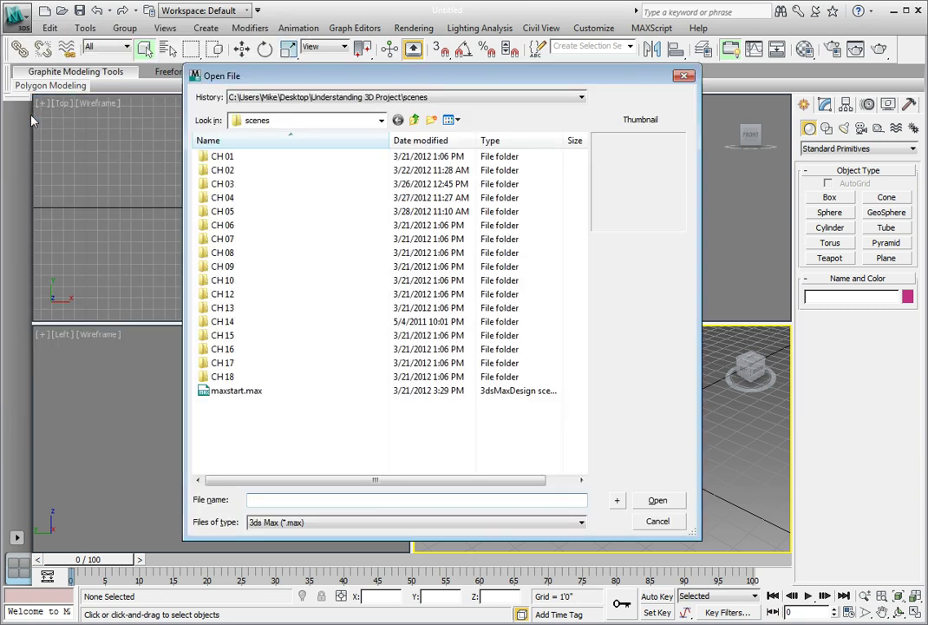
{"action": "double_click", "coordinate": [235, 213]}
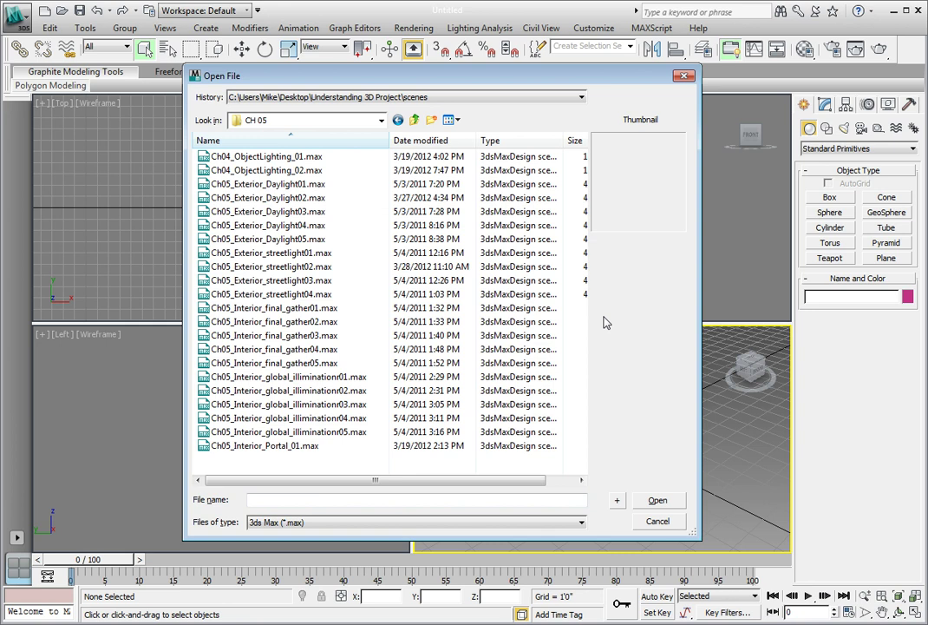
{"action": "left_click", "coordinate": [295, 254]}
{"action": "left_click", "coordinate": [646, 499]}
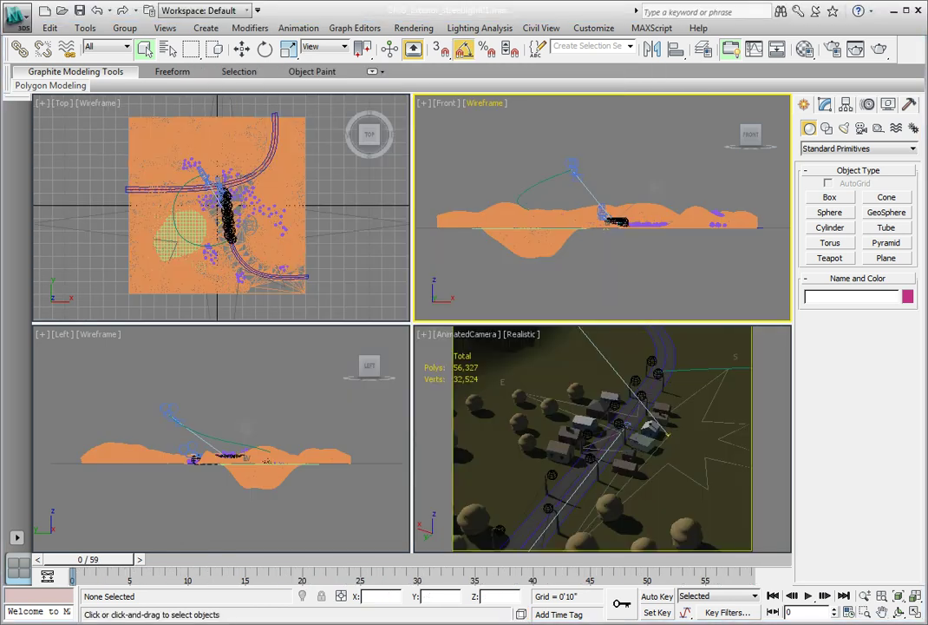
Save an incremented copy as Ch05_Exterior_streetlight02.max, replacing the existing file
{"action": "left_click", "coordinate": [10, 25]}
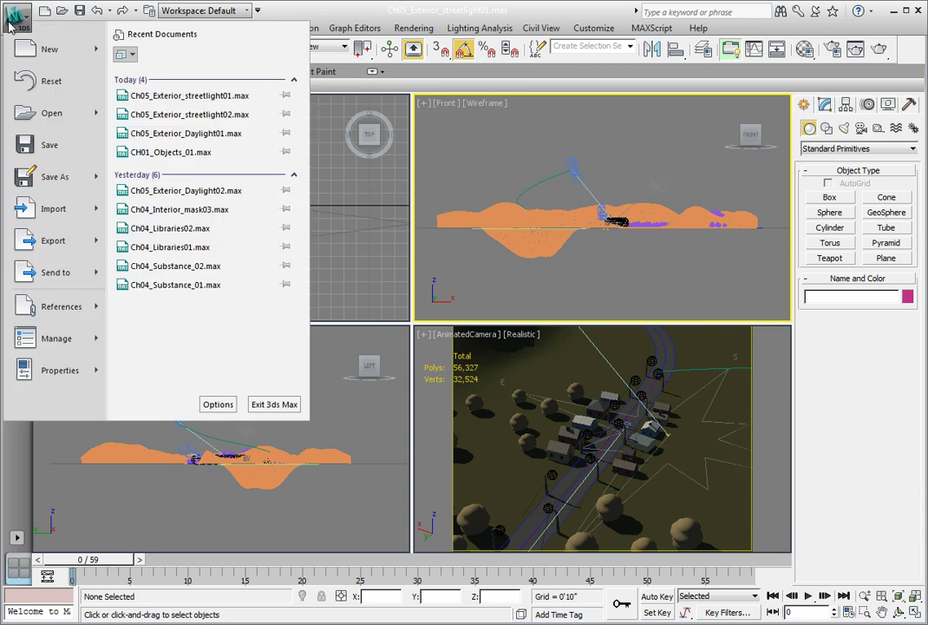
{"action": "left_click", "coordinate": [45, 181]}
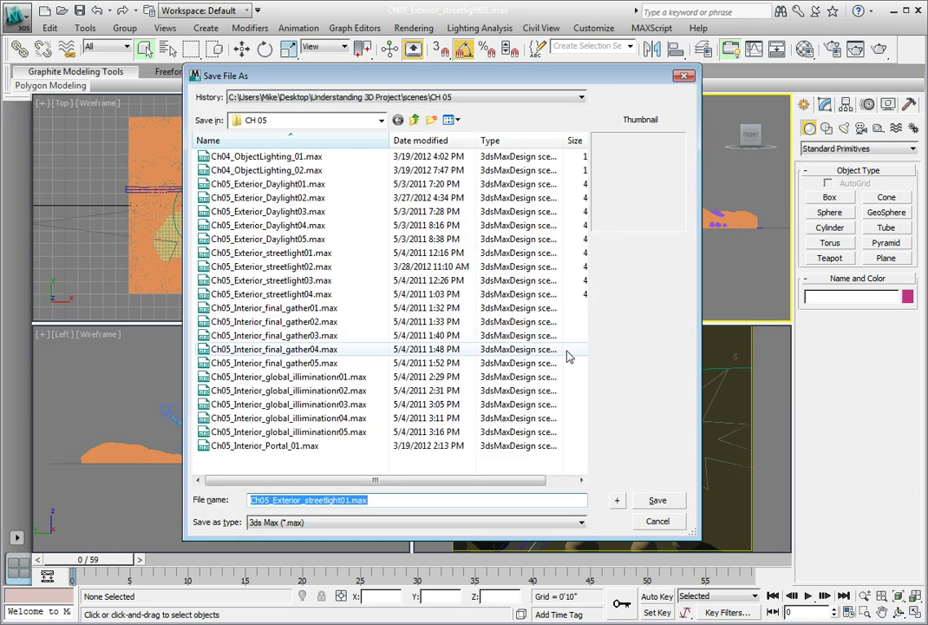
{"action": "left_click", "coordinate": [620, 500]}
{"action": "left_click", "coordinate": [722, 340]}
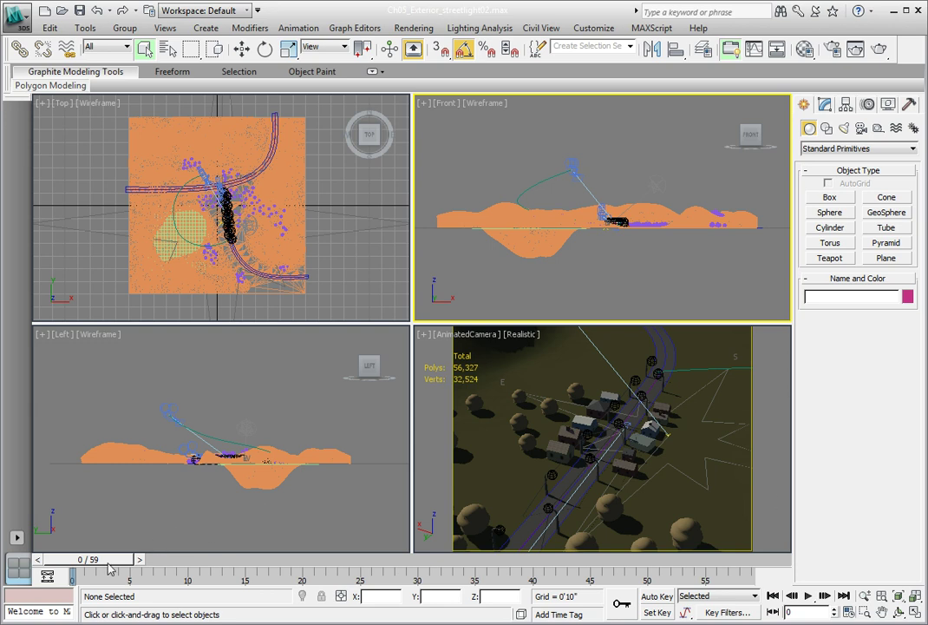
Move the time slider to frame 59, return to Select mode, and show the Light Lister
{"action": "left_click_drag", "start_coordinate": [128, 562], "coordinate": [833, 576]}
{"action": "key", "text": "q"}
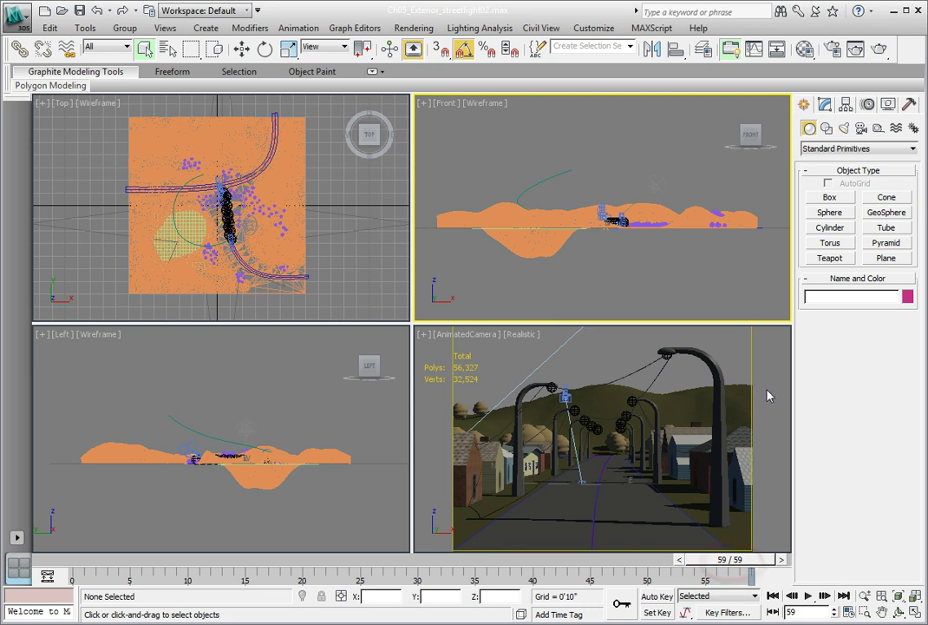
{"action": "left_click", "coordinate": [88, 32]}
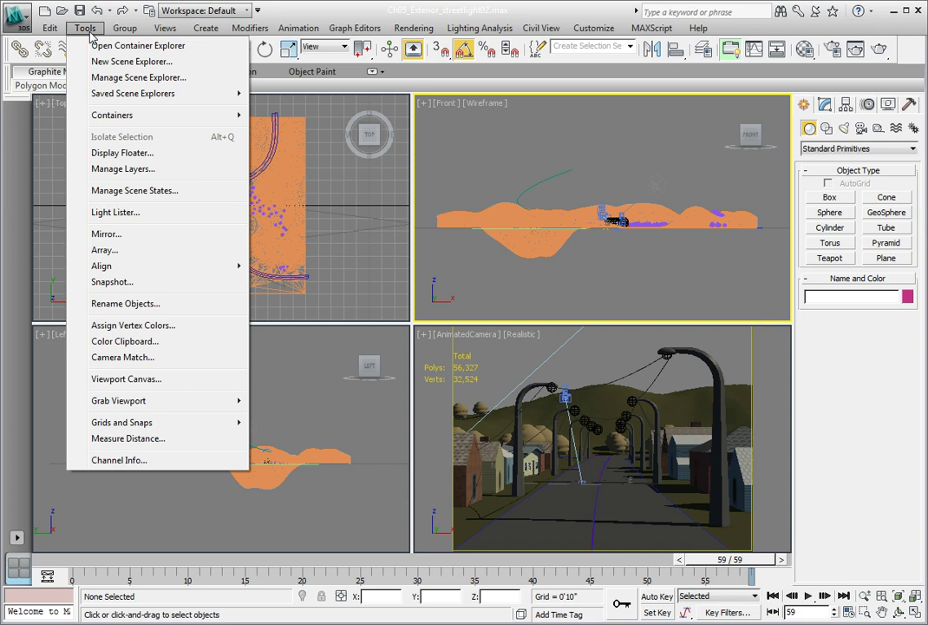
{"action": "left_click", "coordinate": [101, 214]}
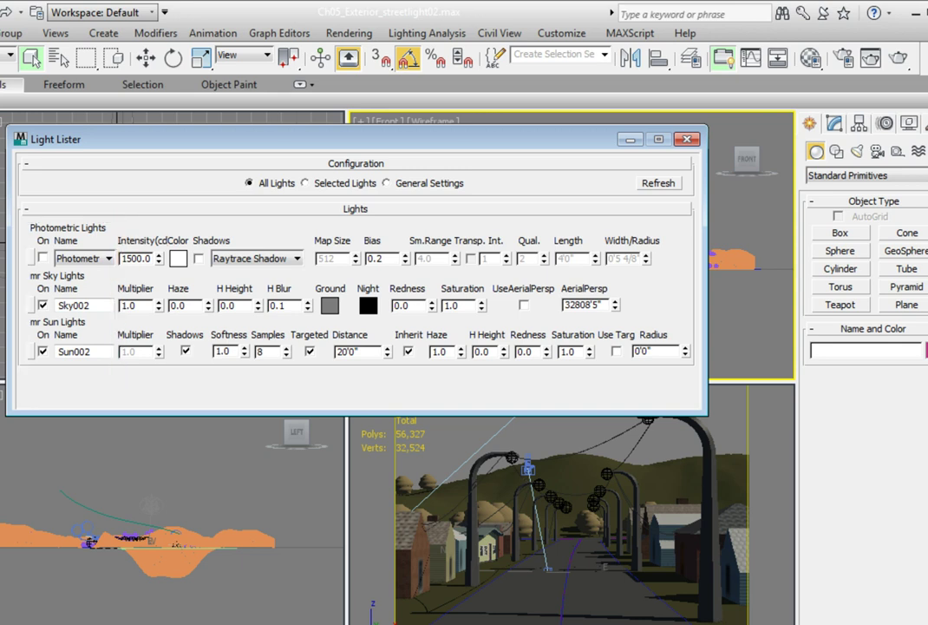
{"action": "left_click", "coordinate": [96, 258]}
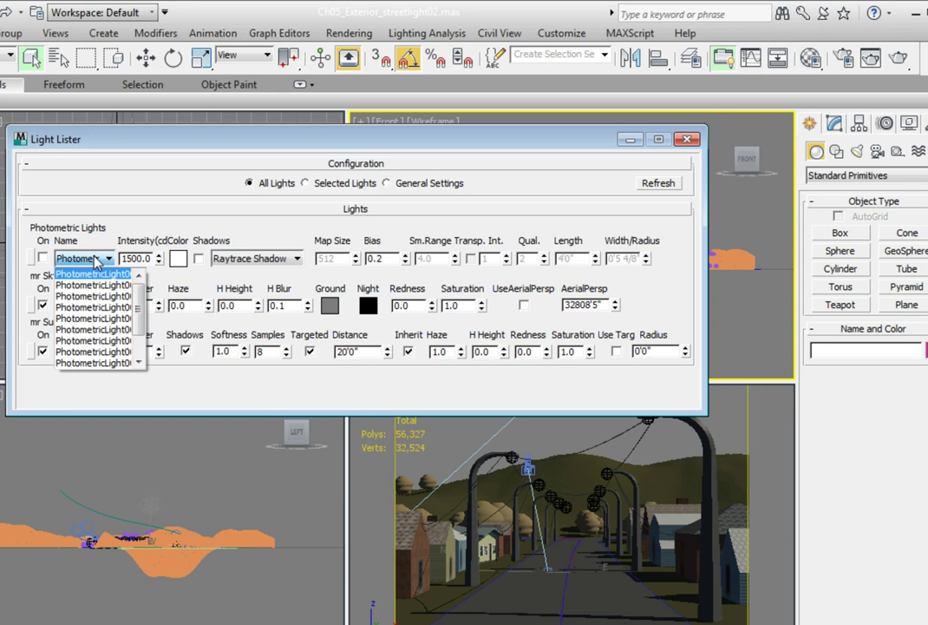
{"action": "left_click", "coordinate": [95, 258]}
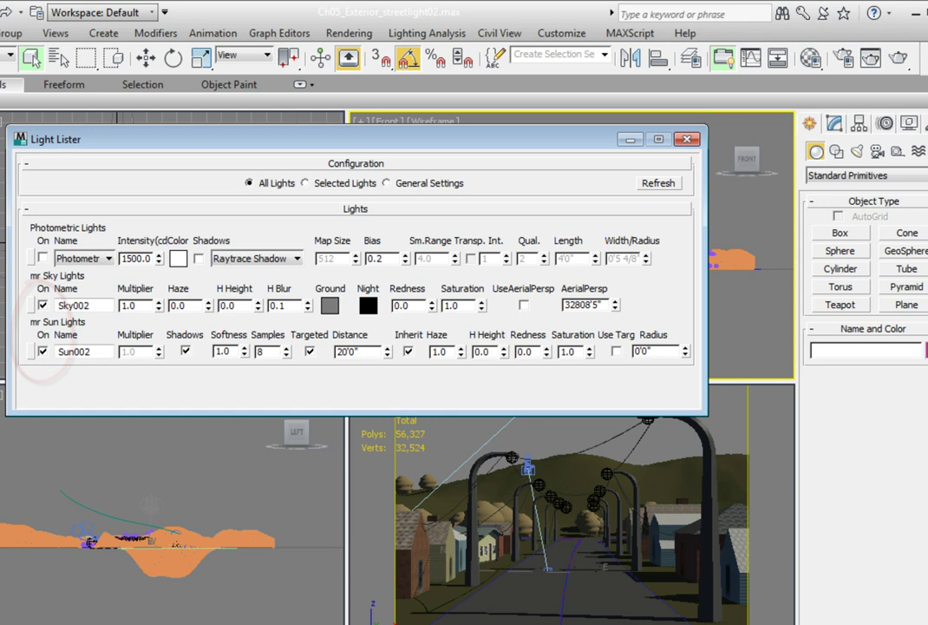
Turn off Sun002 and Sky002 and render frame 59, which comes out black
{"action": "left_click", "coordinate": [42, 351]}
{"action": "left_click", "coordinate": [43, 305]}
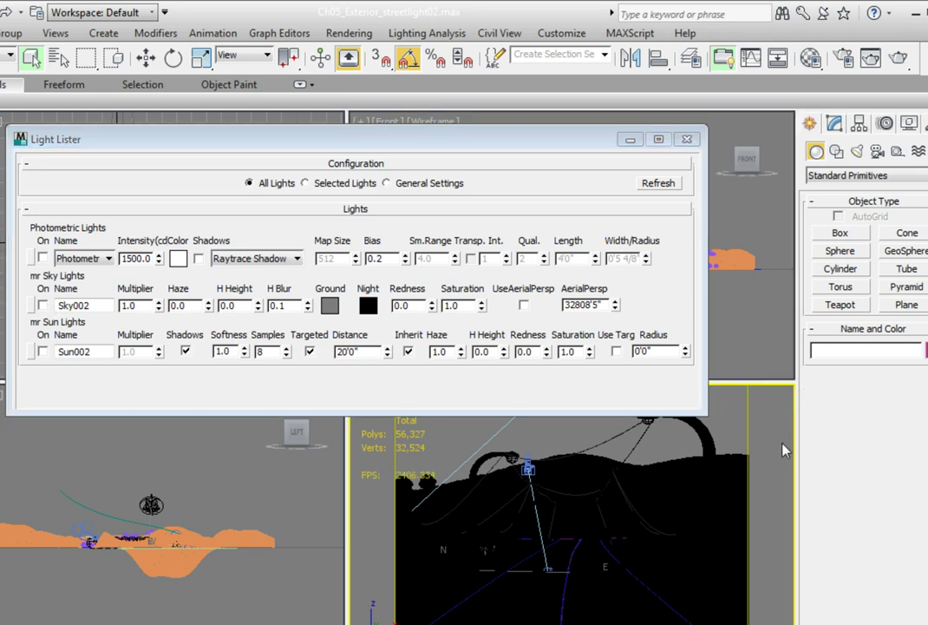
{"action": "left_click", "coordinate": [899, 58]}
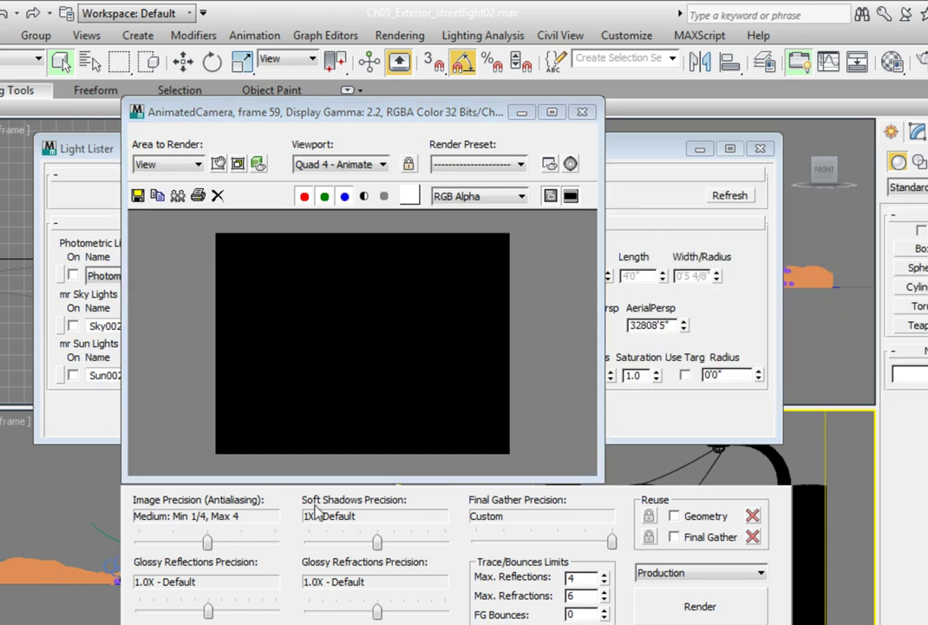
Switch on the photometric streetlight in Light Lister and select it for editing in the Modify panel
{"action": "left_click", "coordinate": [66, 274]}
{"action": "left_click", "coordinate": [72, 275]}
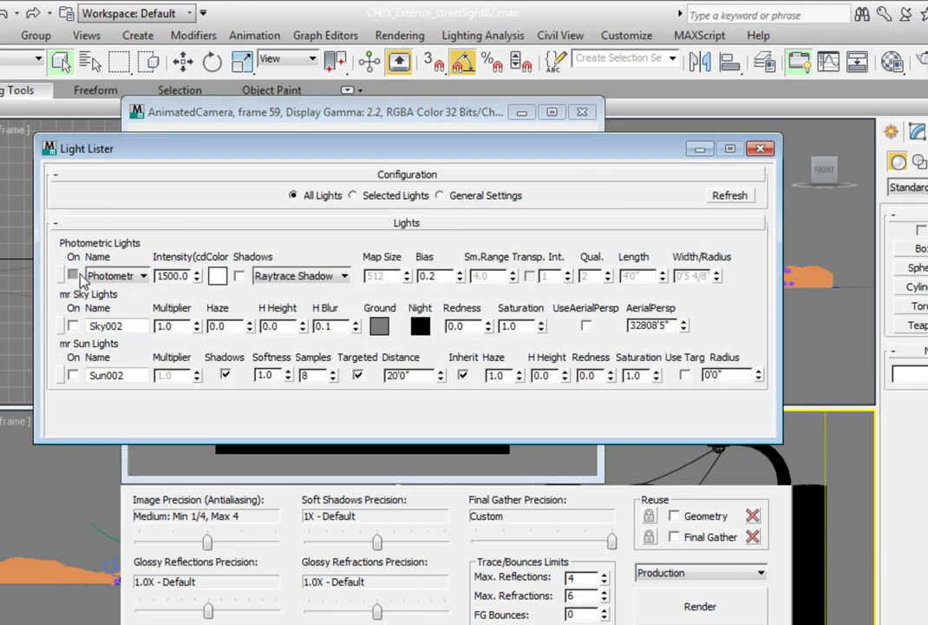
{"action": "left_click", "coordinate": [173, 461]}
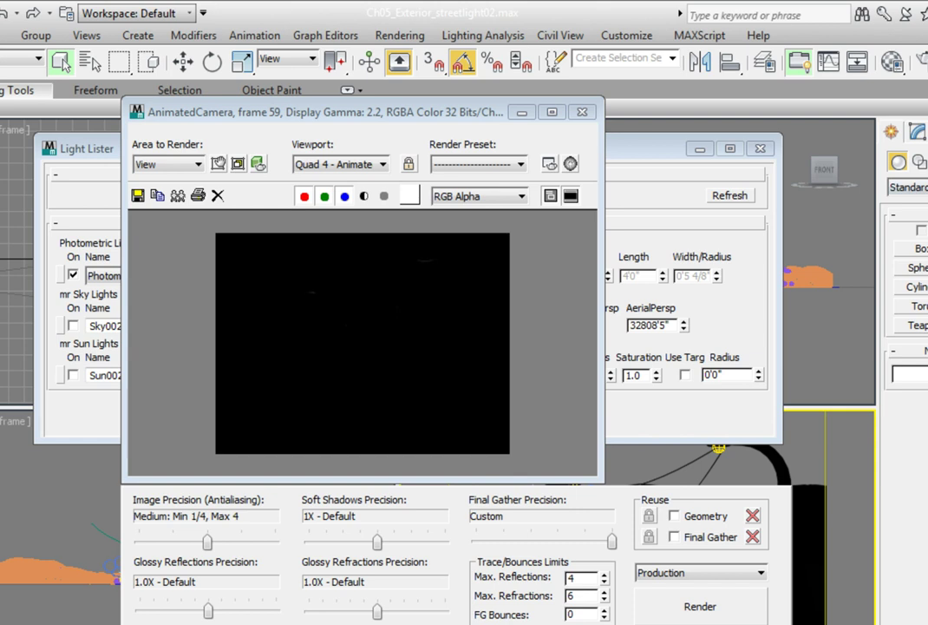
{"action": "left_click", "coordinate": [917, 132]}
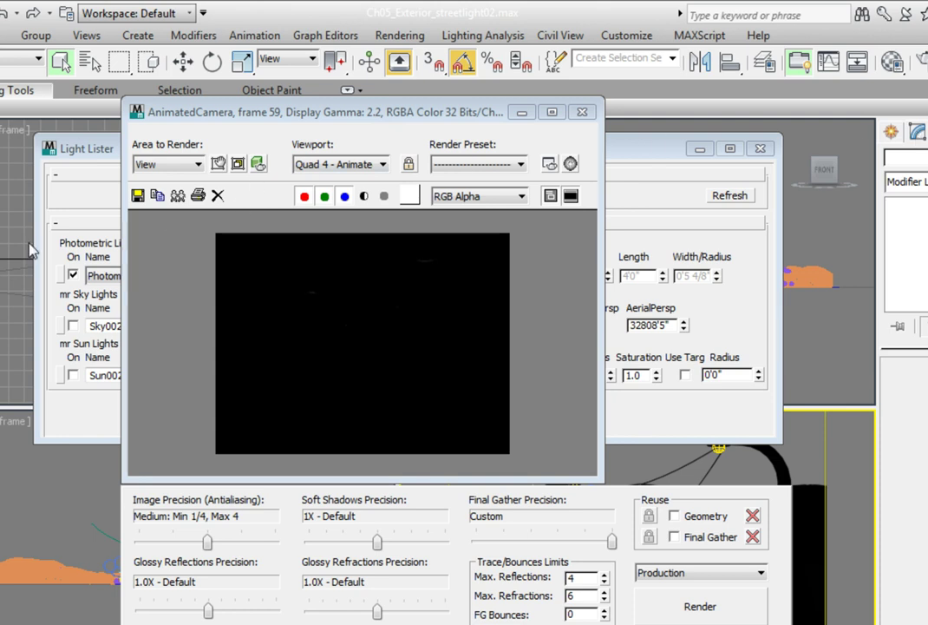
{"action": "left_click", "coordinate": [60, 277]}
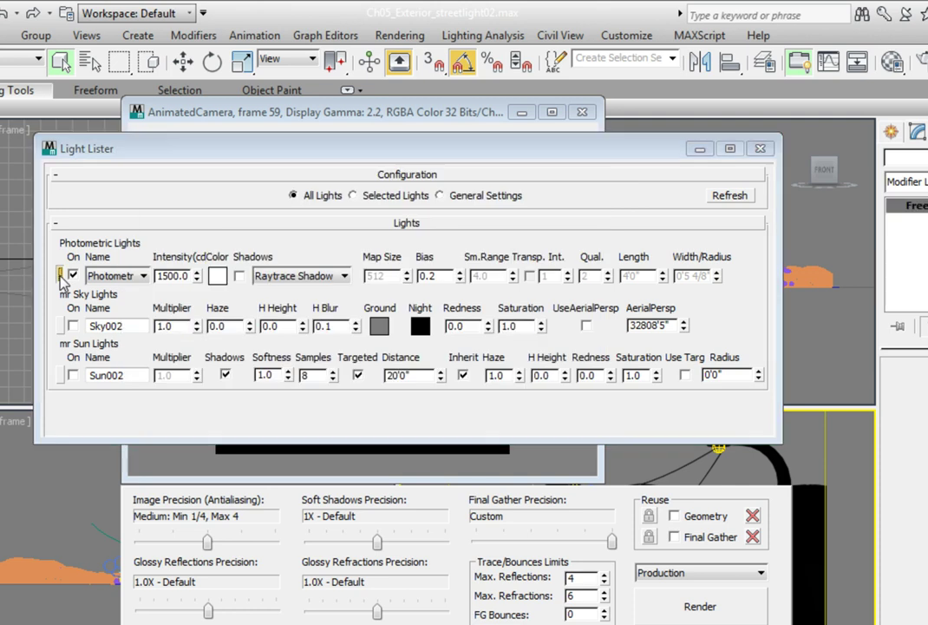
{"action": "left_click", "coordinate": [336, 111]}
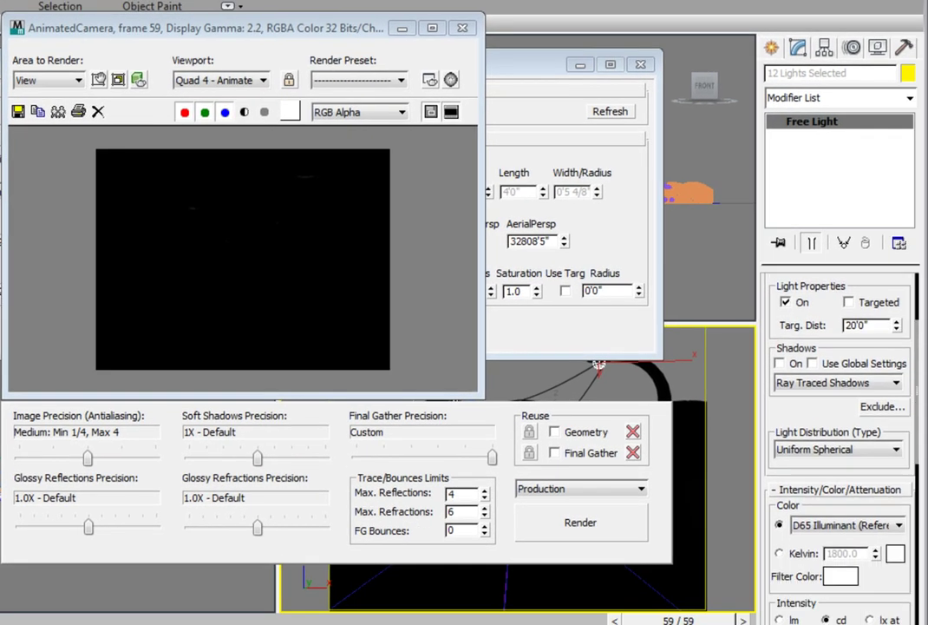
{"action": "left_click_drag", "start_coordinate": [828, 623], "coordinate": [833, 493]}
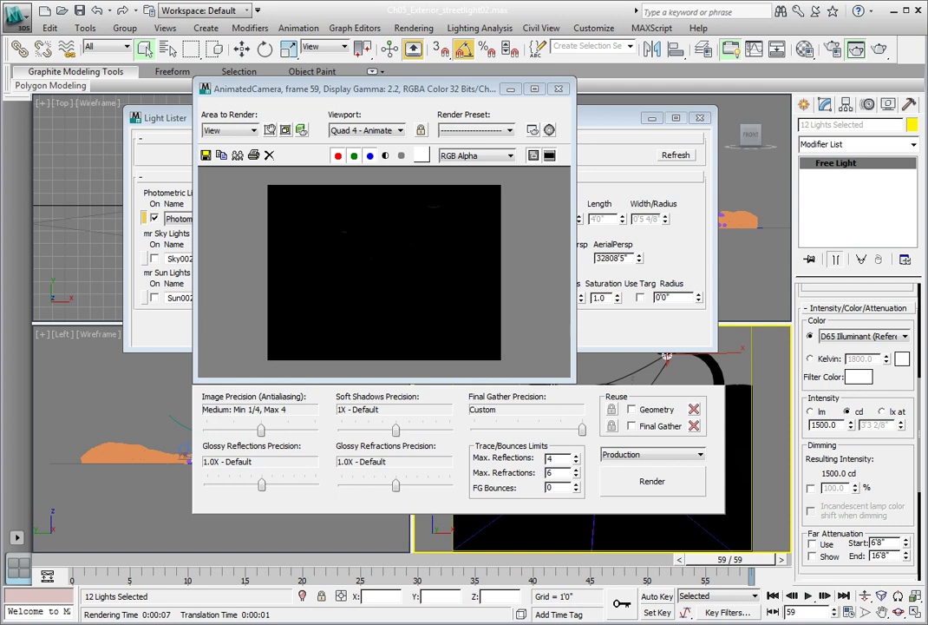
Close the black render and show the Exposure Control presets for mr Photographic Exposure Control
{"action": "left_click", "coordinate": [560, 89]}
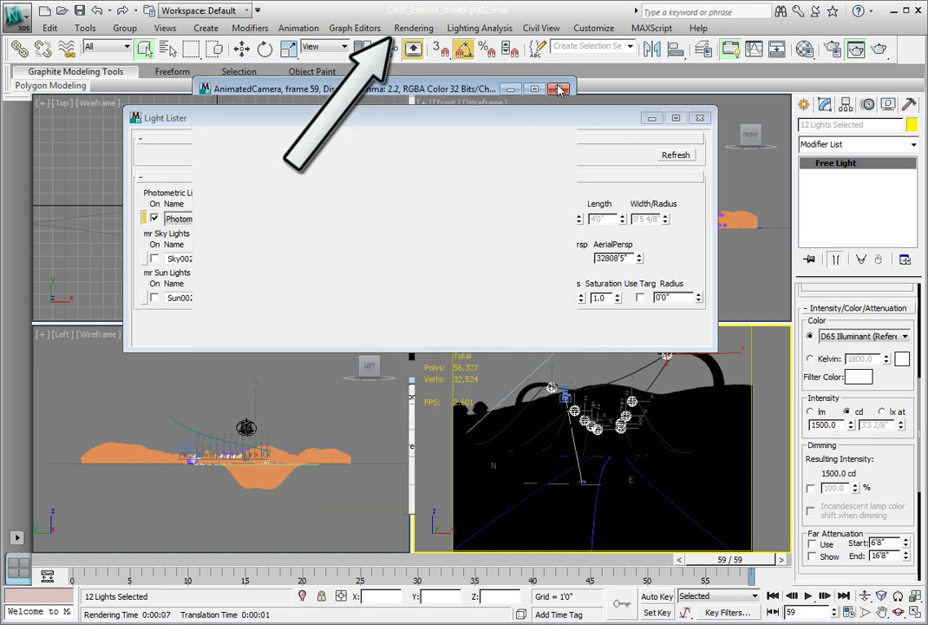
{"action": "left_click", "coordinate": [414, 27]}
{"action": "left_click", "coordinate": [440, 136]}
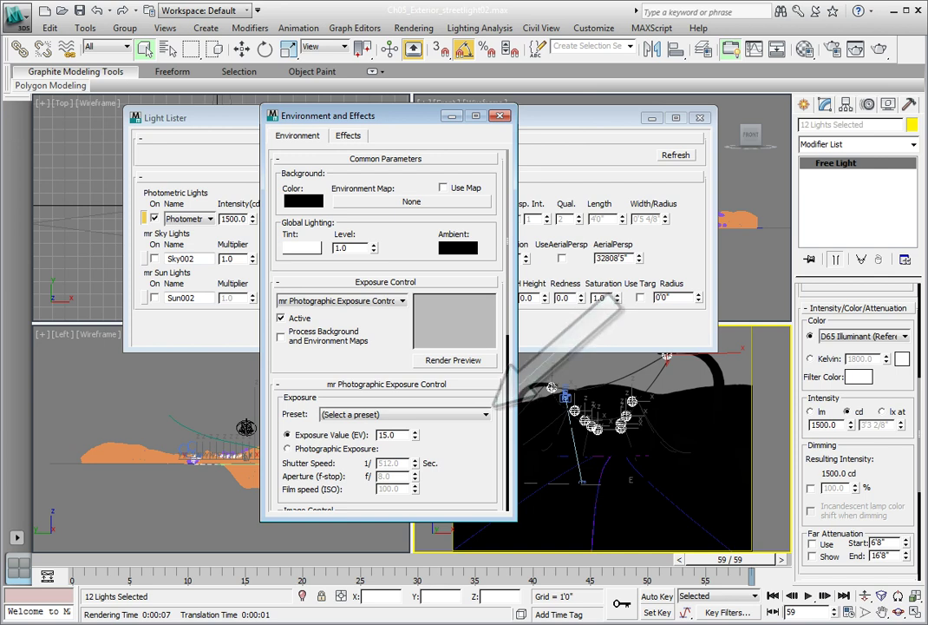
{"action": "left_click", "coordinate": [454, 416]}
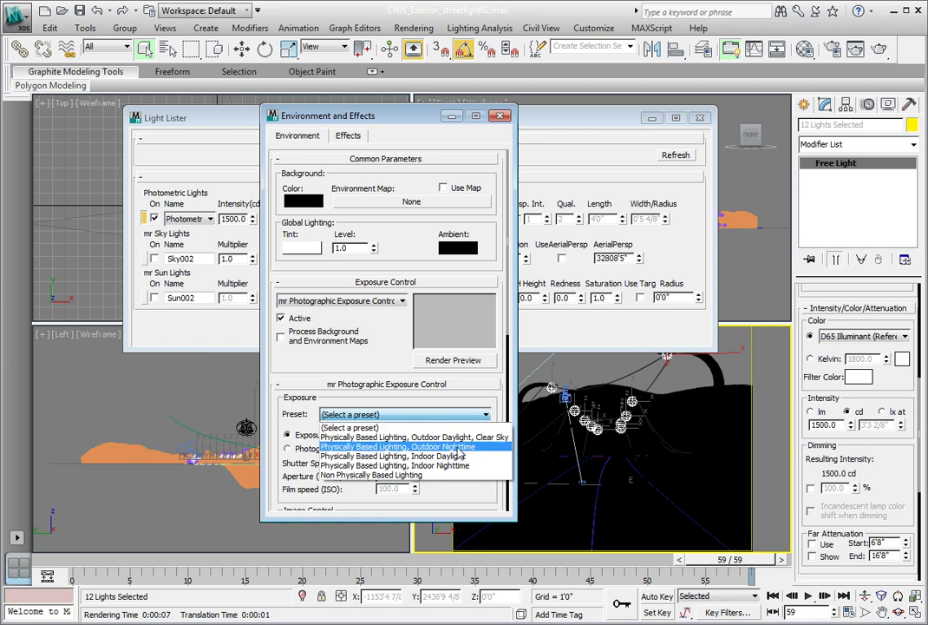
Apply the 'Physically Based Lighting, Outdoor Nighttime' preset and render the streetlit night view
{"action": "left_click", "coordinate": [458, 449]}
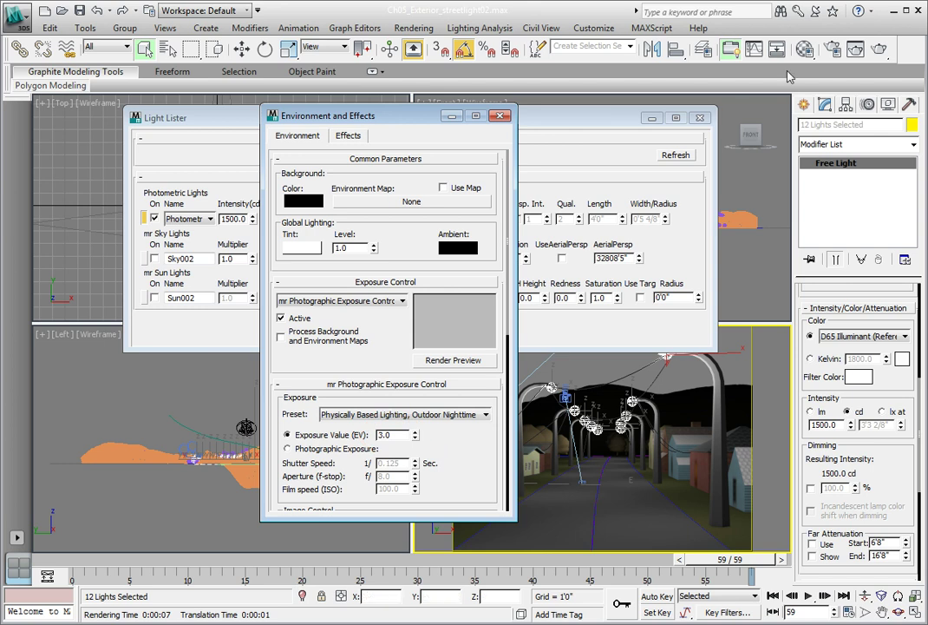
{"action": "left_click", "coordinate": [879, 48]}
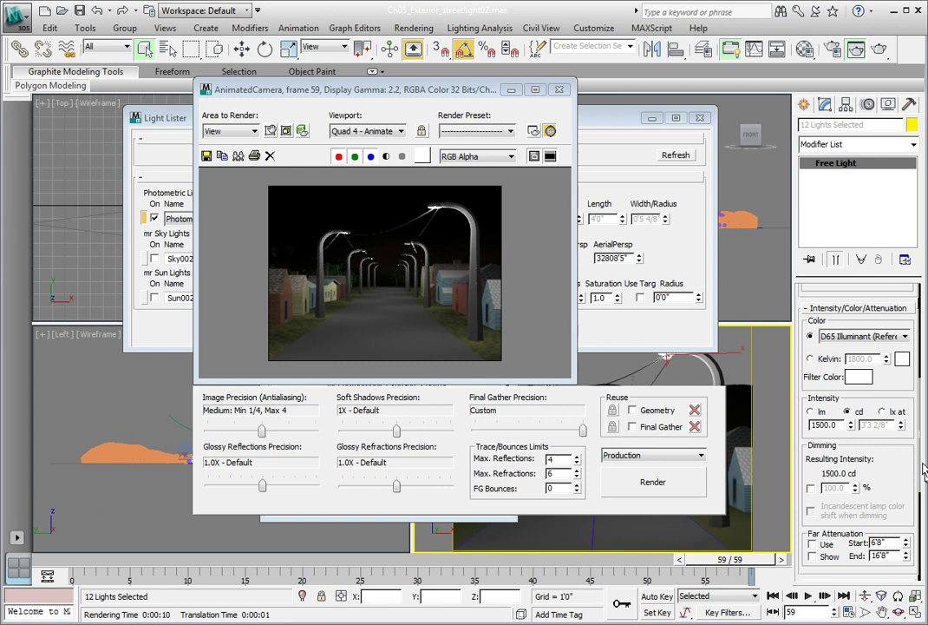
{"action": "scroll", "coordinate": [859, 391], "scroll_direction": "up", "scroll_amount": 5}
{"action": "scroll", "coordinate": [859, 390], "scroll_direction": "up", "scroll_amount": 1}
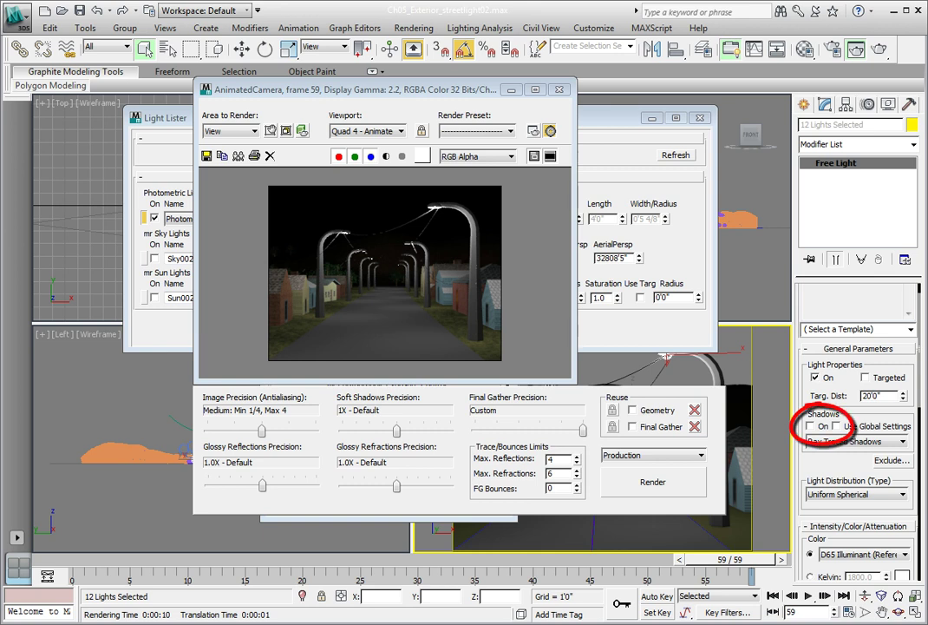
Turn on Shadows in the streetlights' General Parameters and re-render the night view
{"action": "left_click", "coordinate": [812, 426]}
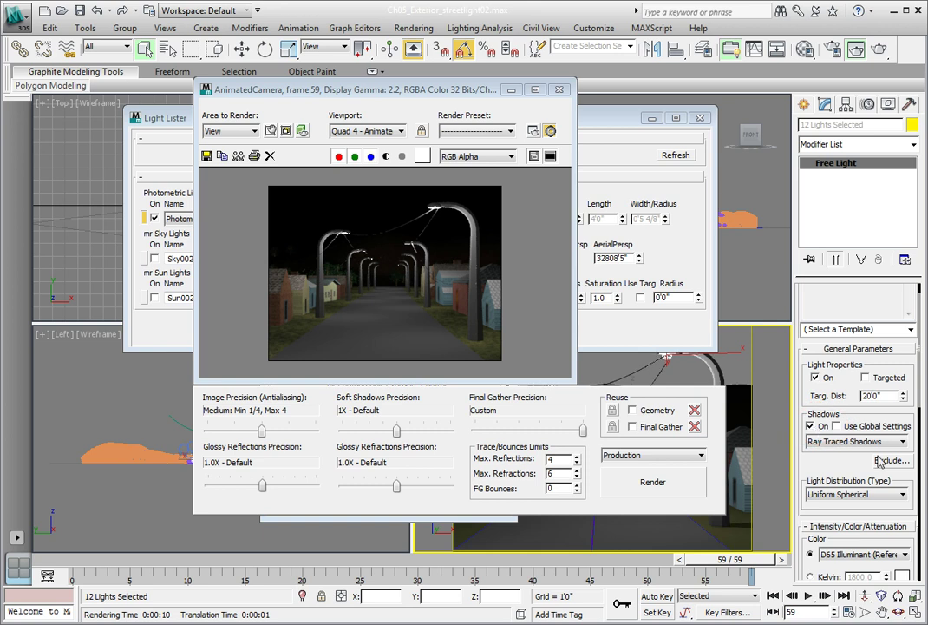
{"action": "left_click", "coordinate": [664, 491]}
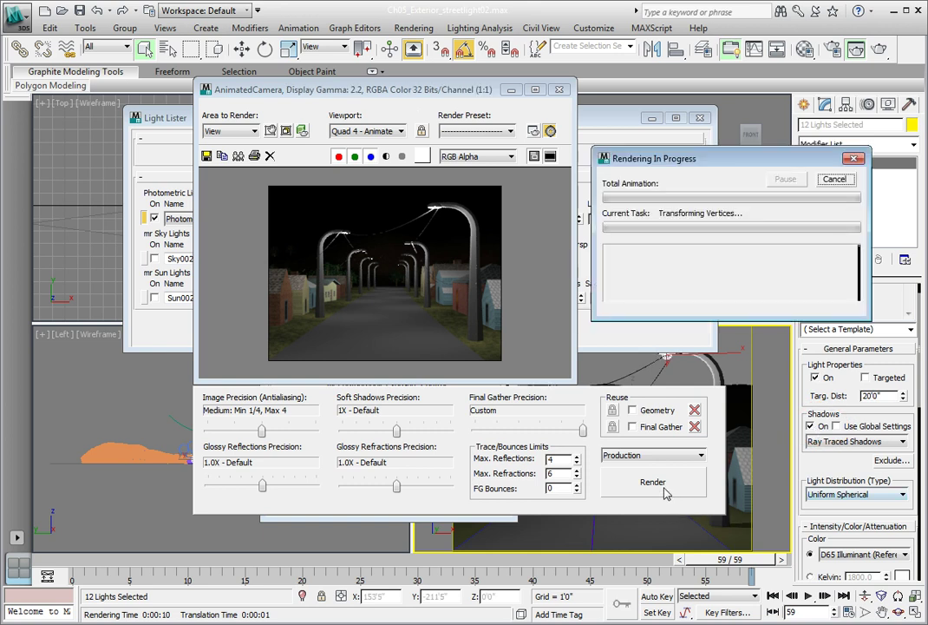